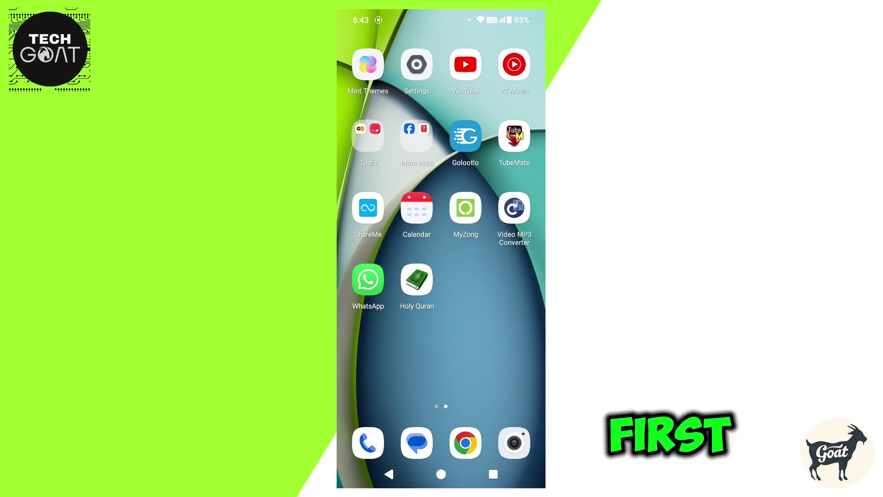
# Step: Search Settings for 'country' and open the Messages current-country list
pyautogui.click(415, 65)
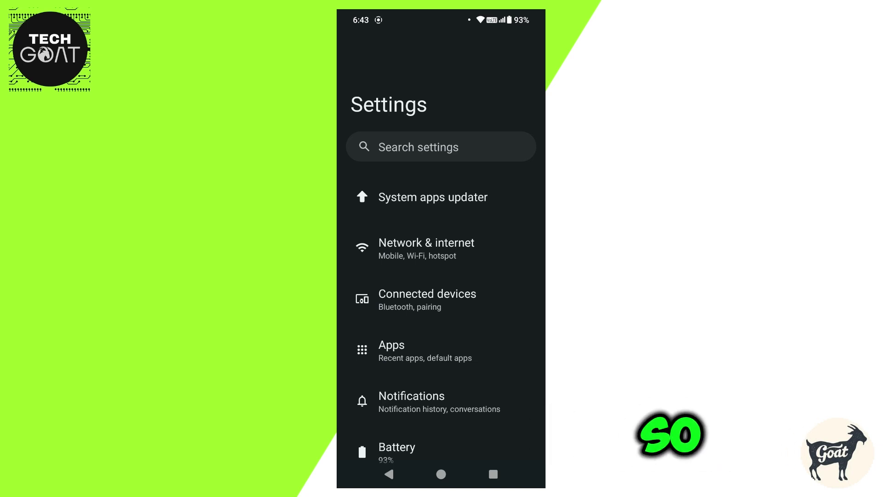
pyautogui.click(397, 156)
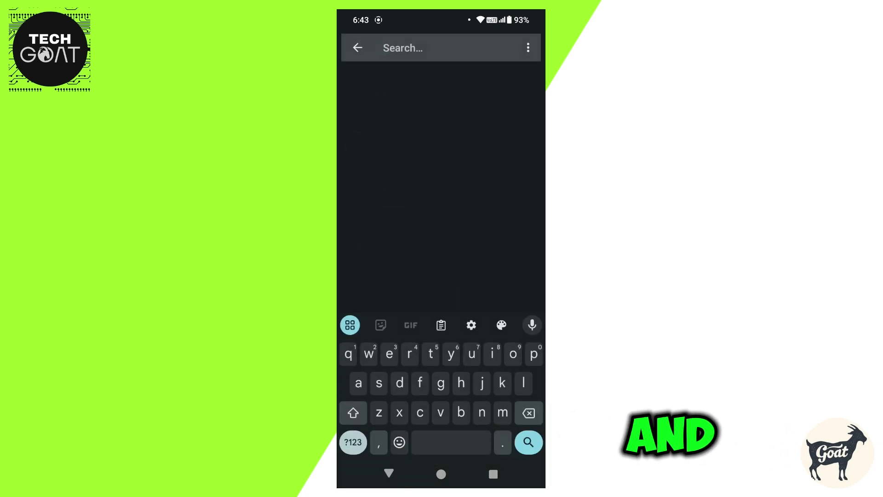
pyautogui.write('cou')
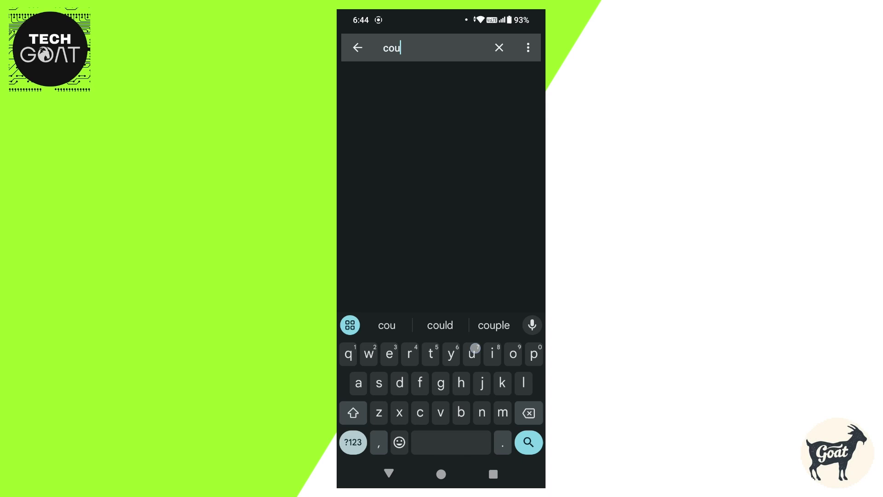
pyautogui.write('ntry')
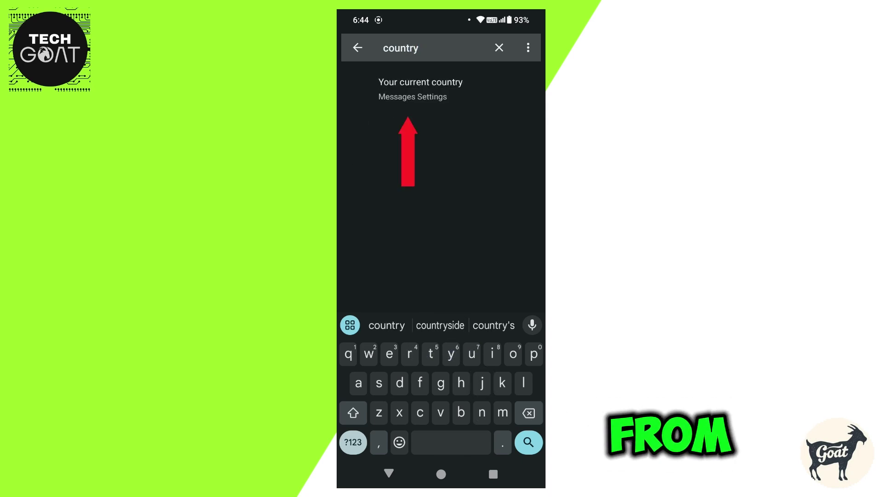
pyautogui.click(420, 88)
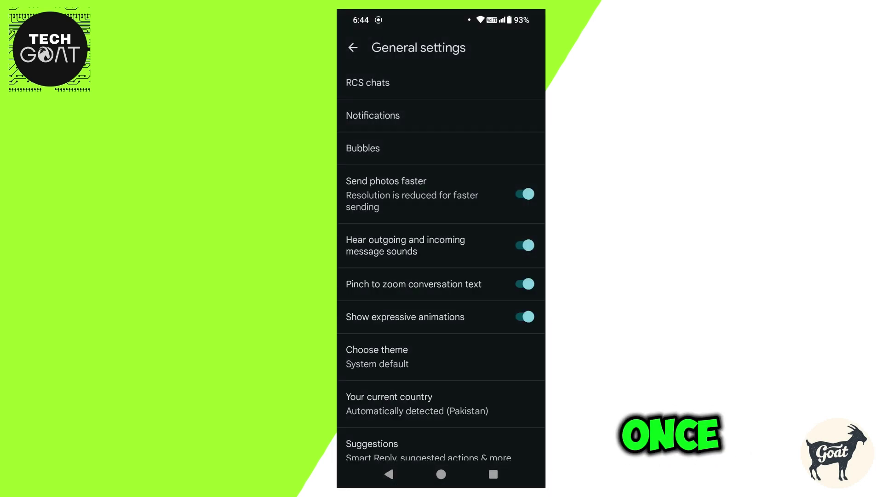
pyautogui.scroll(-3, 441, 276)
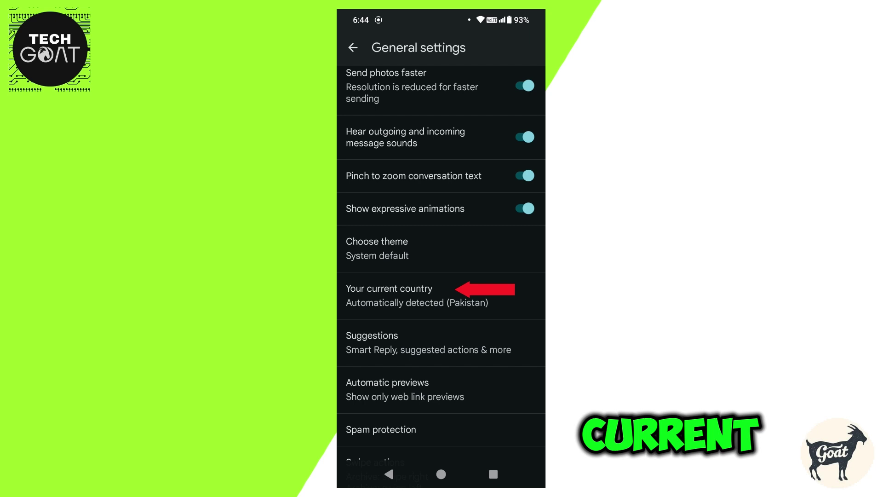
pyautogui.click(377, 305)
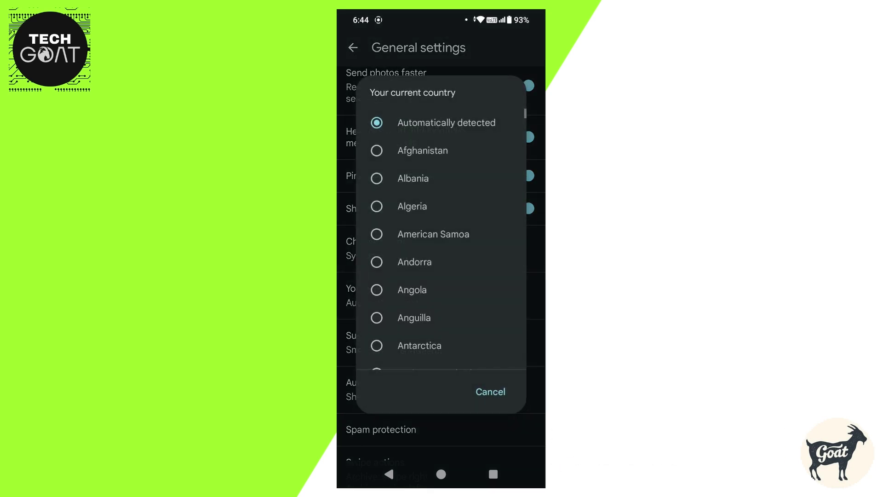
pyautogui.scroll(-5, 442, 242)
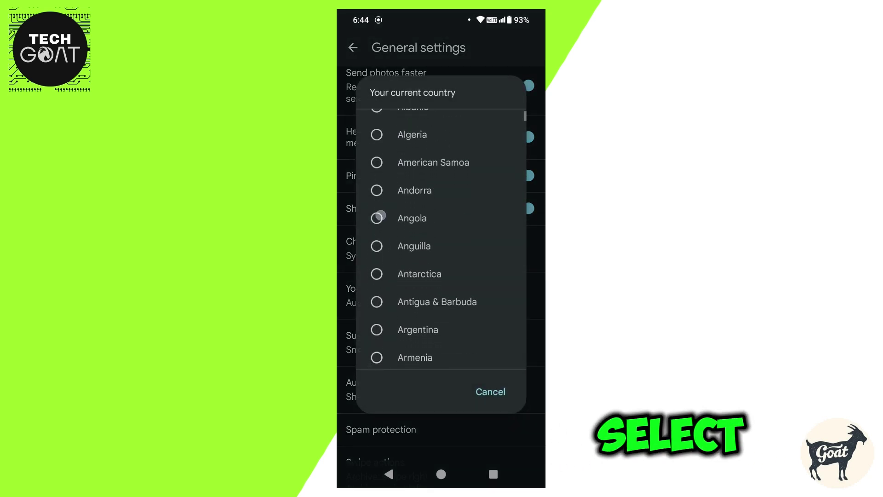
pyautogui.scroll(-5, 442, 242)
pyautogui.scroll(-3, 442, 242)
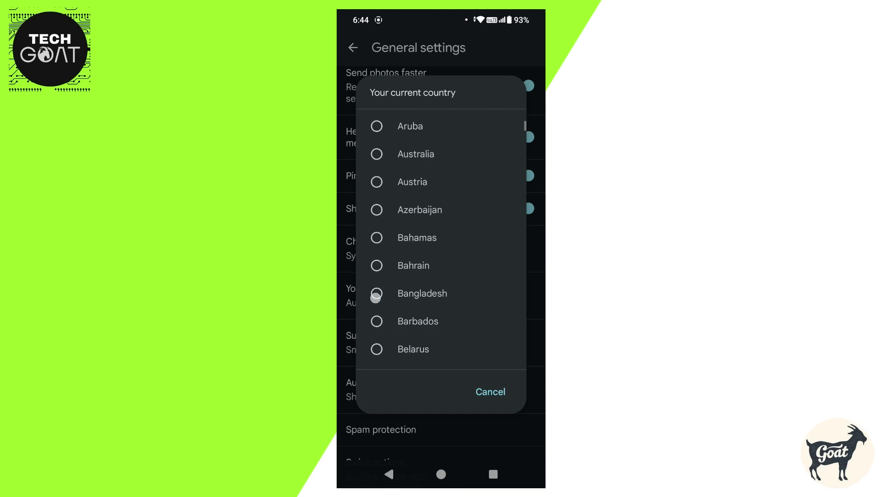
# Step: Select Bangladesh in the current-country dialog, replacing Pakistan
pyautogui.click(377, 294)
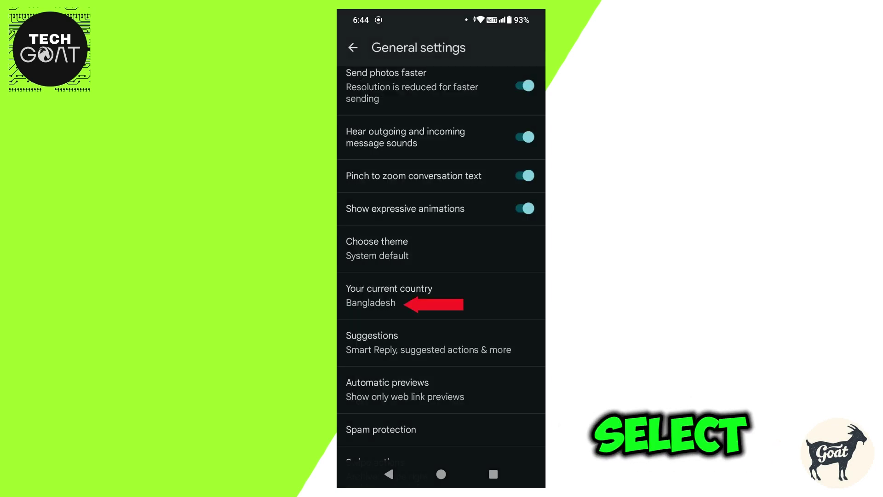